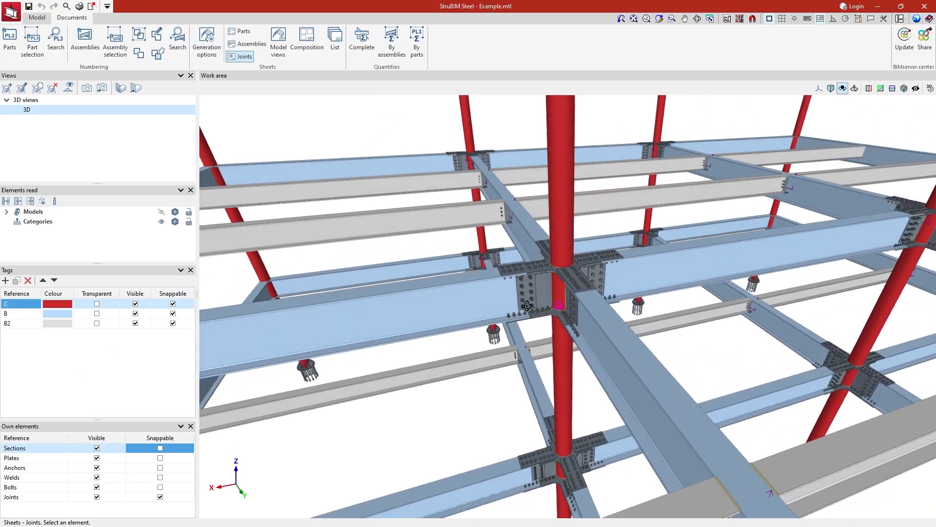
- Open the drawing sheets of the central column joint
{"action": "middle_click_drag", "start_coordinate": [527, 306], "coordinate": [414, 299]}
{"action": "left_click", "coordinate": [547, 292]}
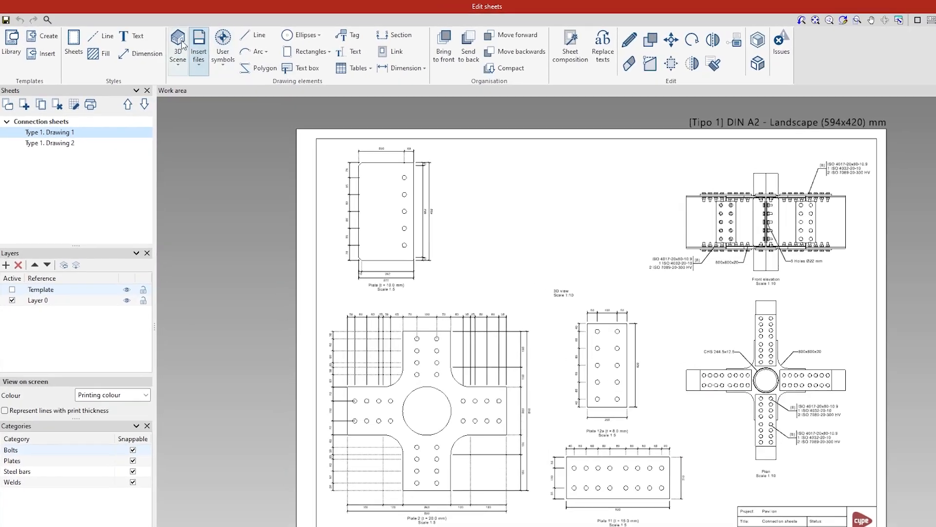
- Insert a 3D scene view of the whole connection on the sheet and rotate it to the desired angle
{"action": "left_click", "coordinate": [162, 42]}
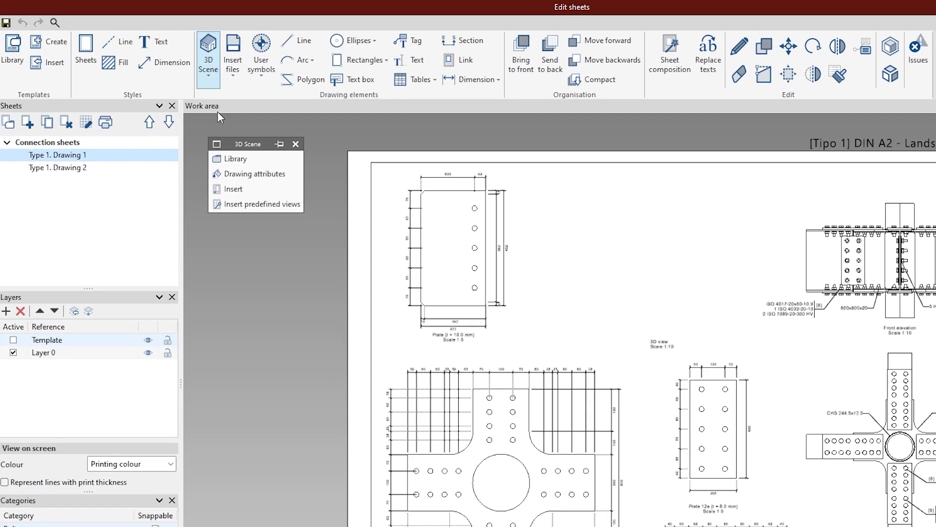
{"action": "left_click", "coordinate": [249, 193]}
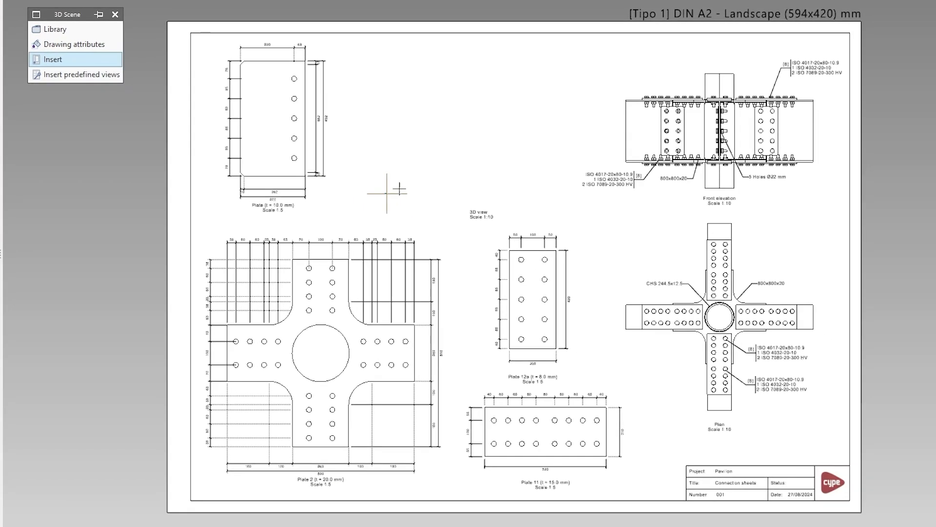
{"action": "left_click", "coordinate": [570, 44]}
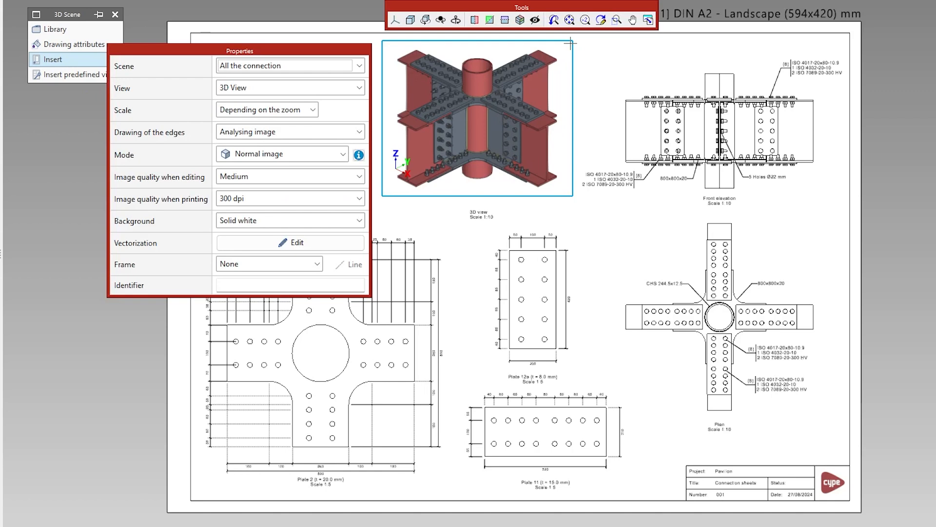
{"action": "middle_click_drag", "start_coordinate": [555, 93], "coordinate": [493, 128]}
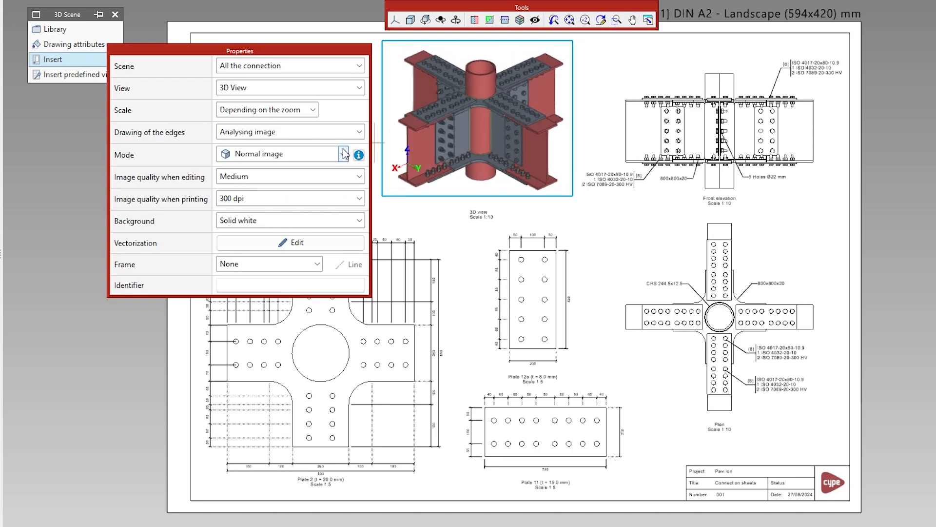
{"action": "left_click", "coordinate": [337, 205]}
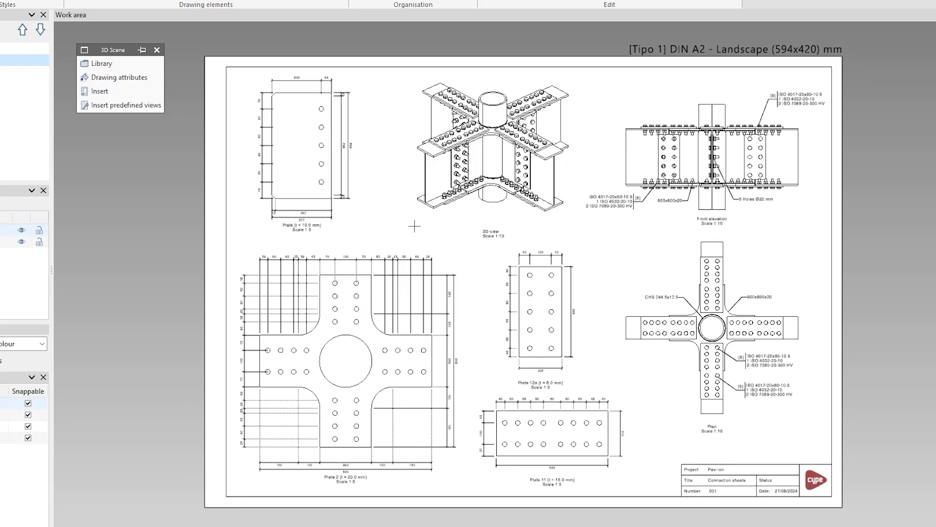
- Insert a predefined table on the assembly sheet, placing its insertion point near the lower-left corner
{"action": "scroll", "coordinate": [474, 186], "scroll_direction": "up", "scroll_amount": 4}
{"action": "left_click", "coordinate": [317, 32]}
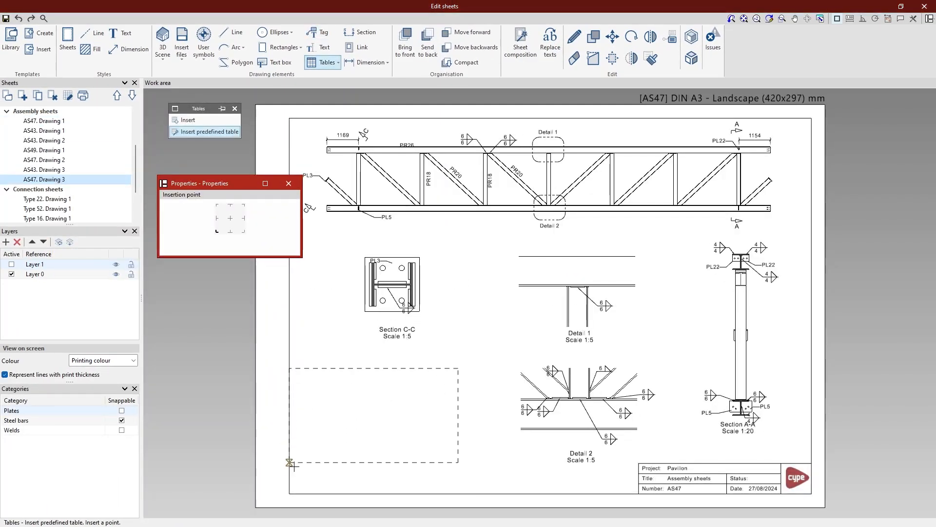
{"action": "left_click", "coordinate": [294, 487]}
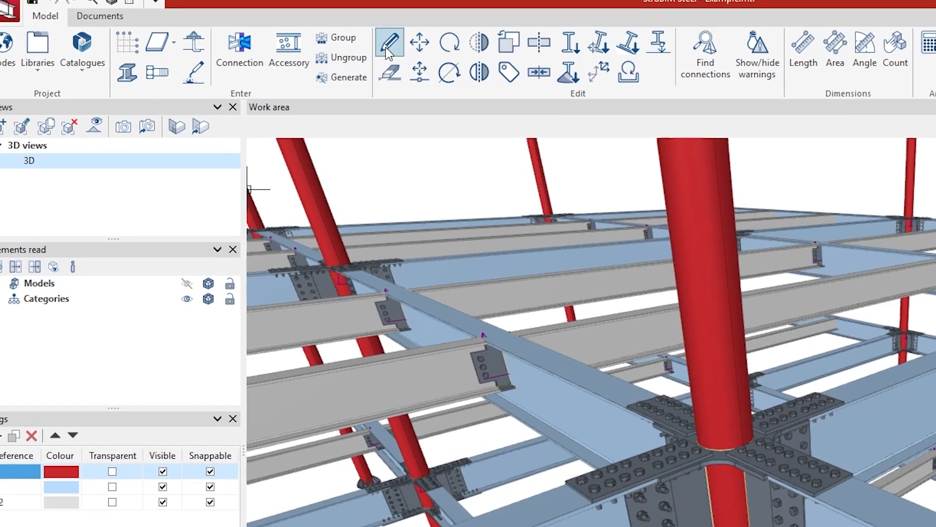
- Open the central column joint for editing and review its stress/strain analysis results
{"action": "left_click", "coordinate": [386, 44]}
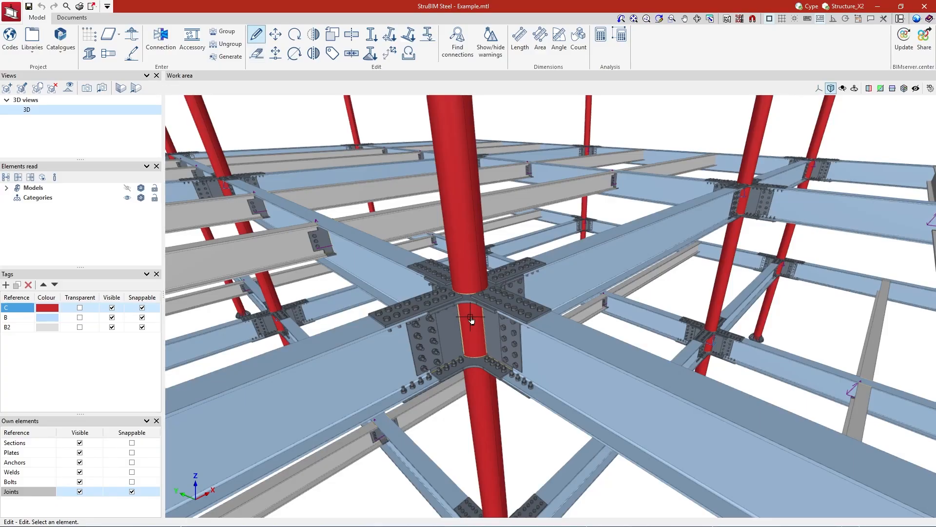
{"action": "left_click", "coordinate": [471, 319]}
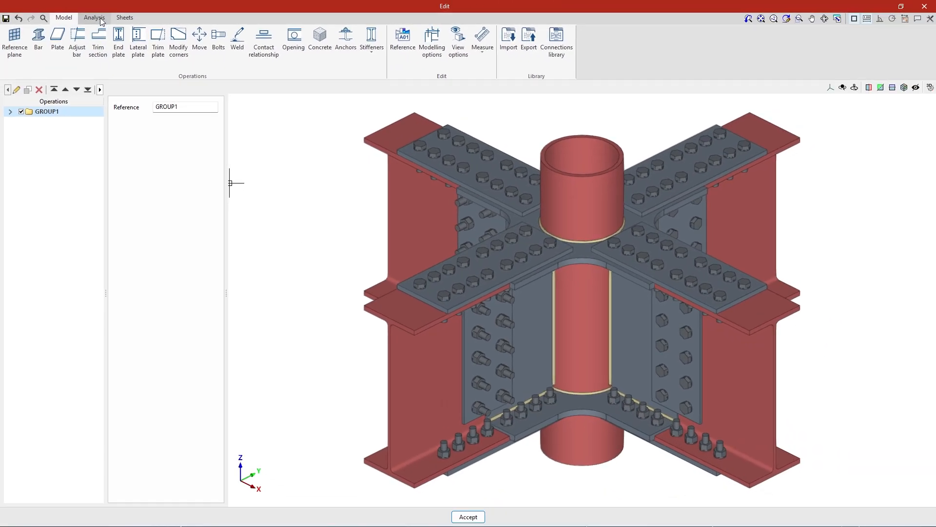
{"action": "left_click", "coordinate": [146, 17]}
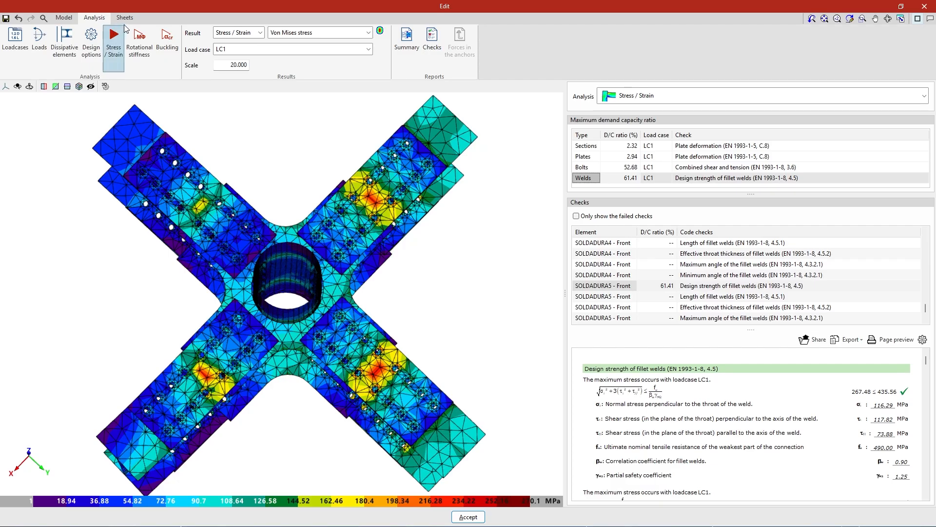
- Review the joint's connection sheets, then close the joint editor
{"action": "left_click", "coordinate": [125, 17]}
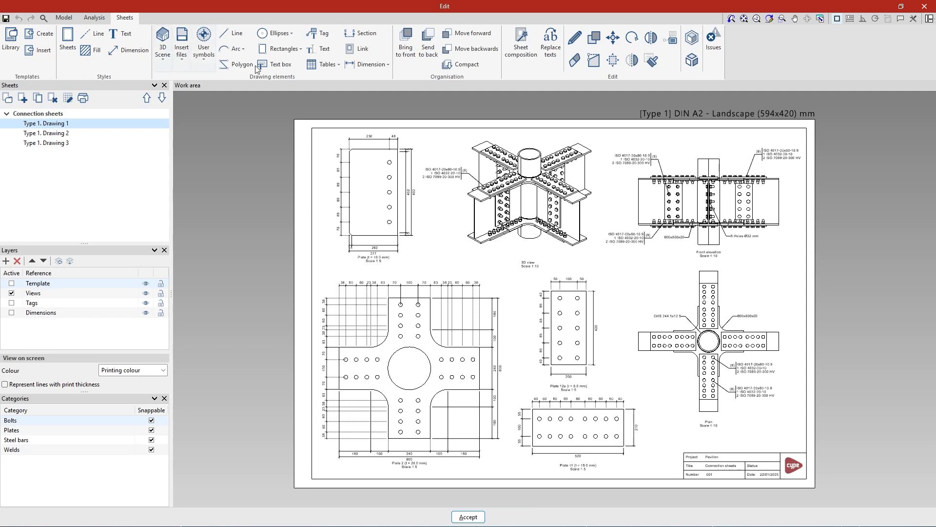
{"action": "scroll", "coordinate": [544, 132], "scroll_direction": "up", "scroll_amount": 5}
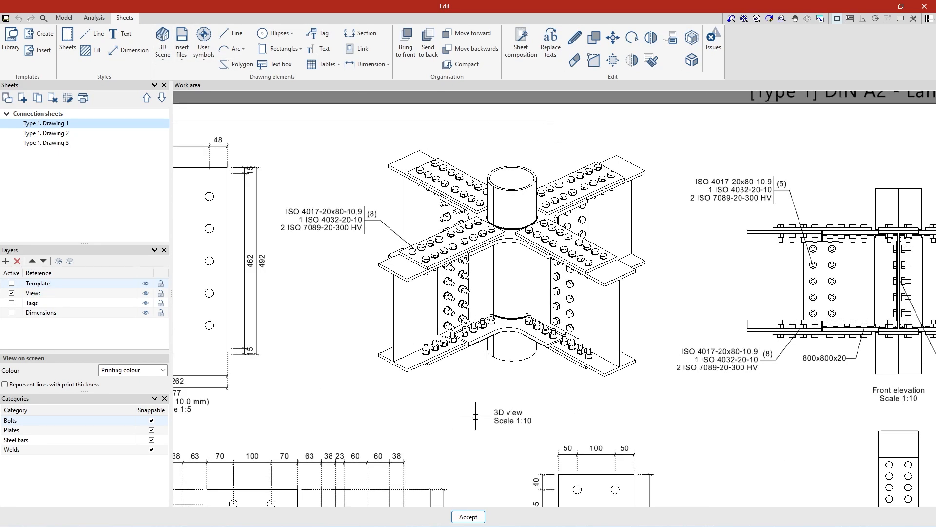
{"action": "left_click", "coordinate": [474, 517]}
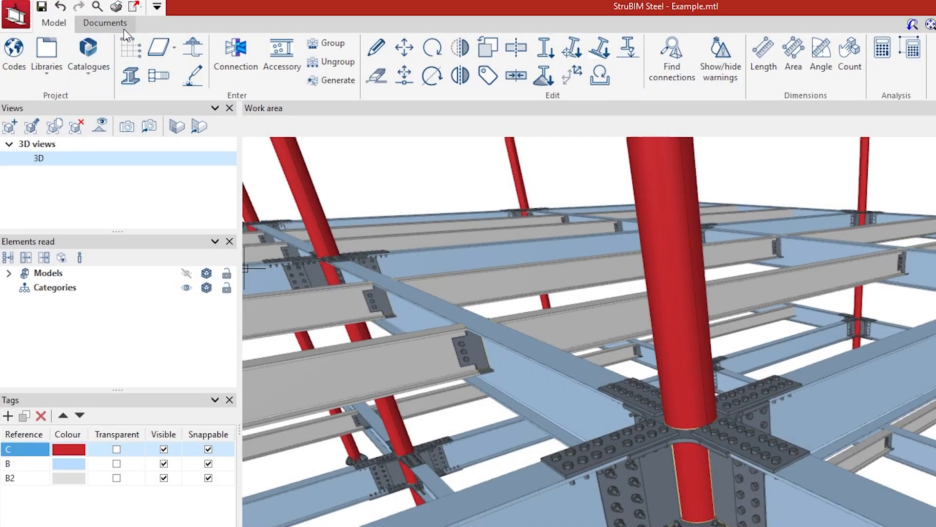
- Open the connection sheets of the central column joint again
{"action": "left_click", "coordinate": [124, 30]}
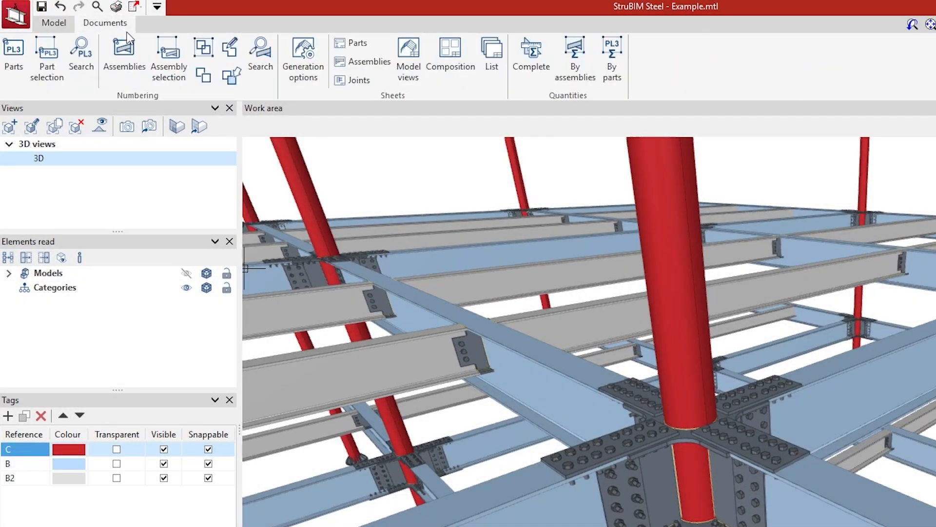
{"action": "left_click", "coordinate": [359, 82]}
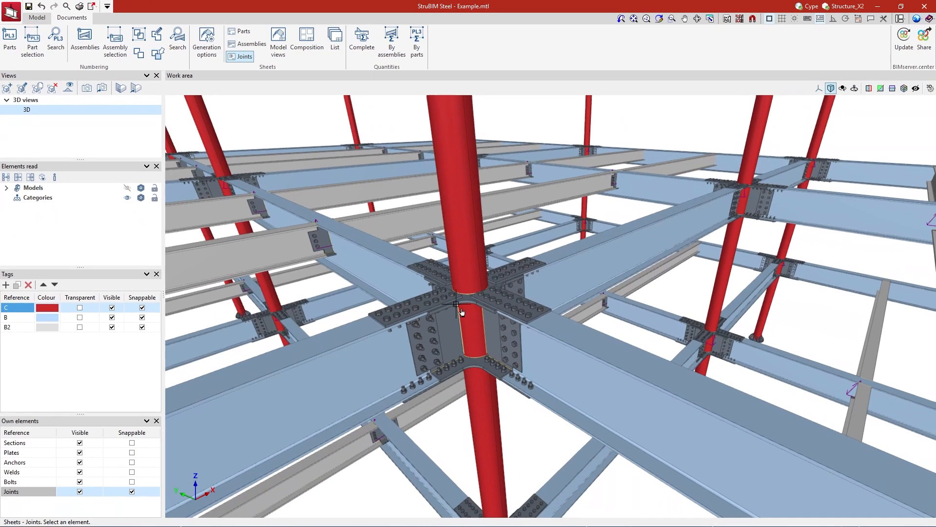
{"action": "left_click", "coordinate": [468, 318]}
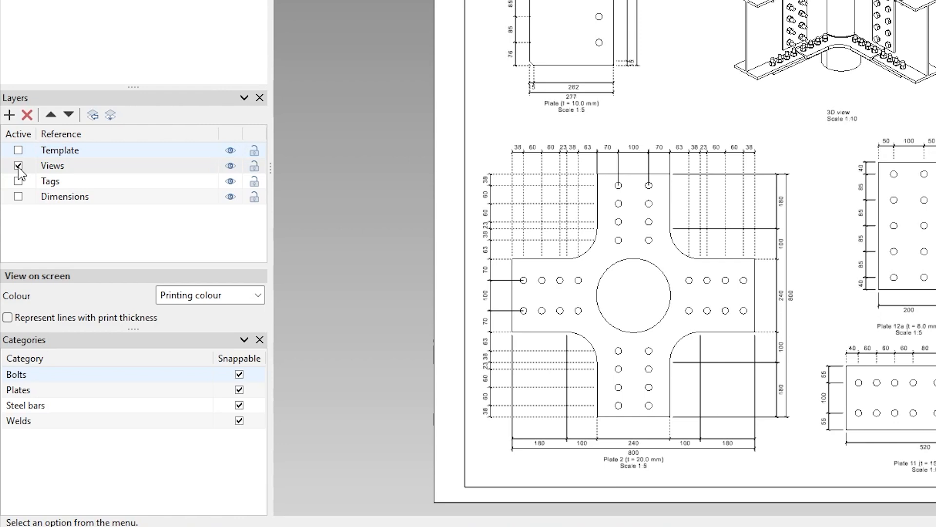
- Toggle the visibility of the Tags and Dimensions layers on the sheet
{"action": "left_click", "coordinate": [230, 181]}
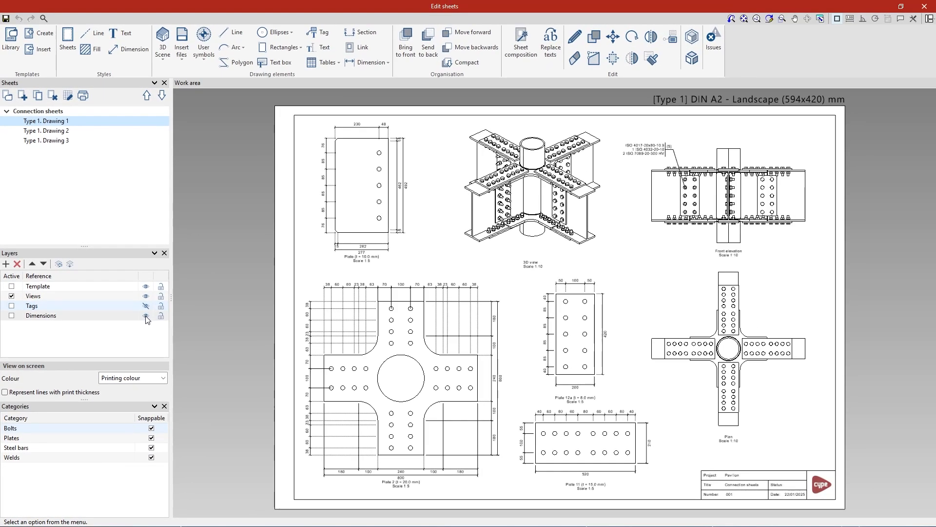
{"action": "left_click", "coordinate": [146, 315]}
{"action": "left_click", "coordinate": [146, 315]}
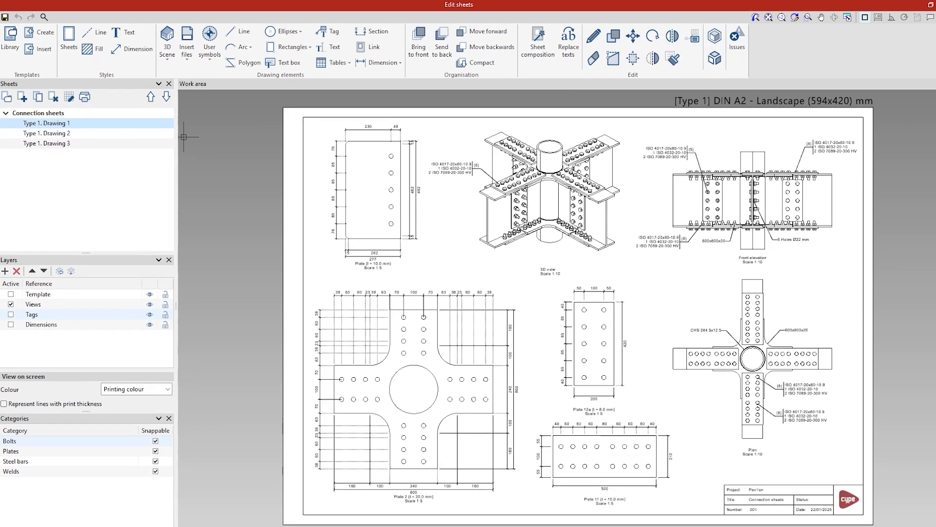
- On Type 1. Drawing 3, insert predefined views as Vector image, also generating the 3D View, Front elevation and Plan
{"action": "left_click", "coordinate": [69, 155]}
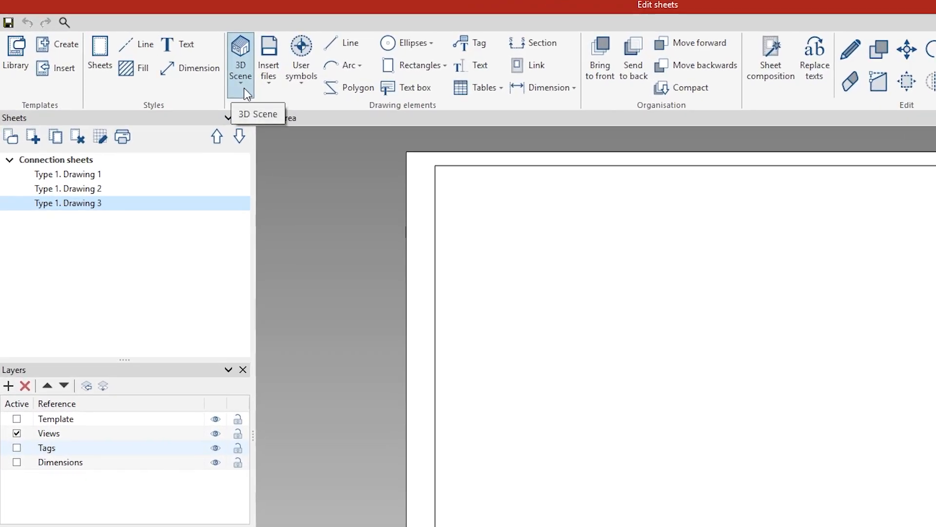
{"action": "left_click", "coordinate": [244, 88]}
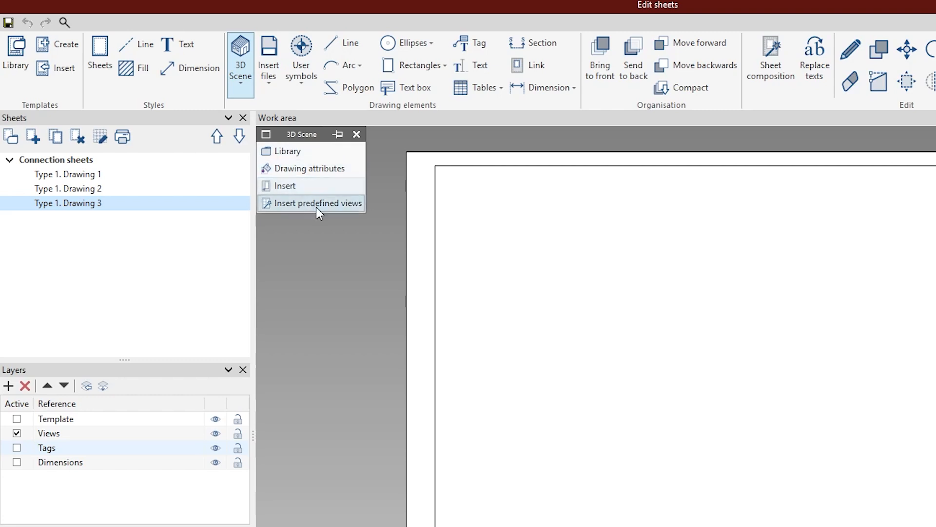
{"action": "left_click", "coordinate": [317, 204]}
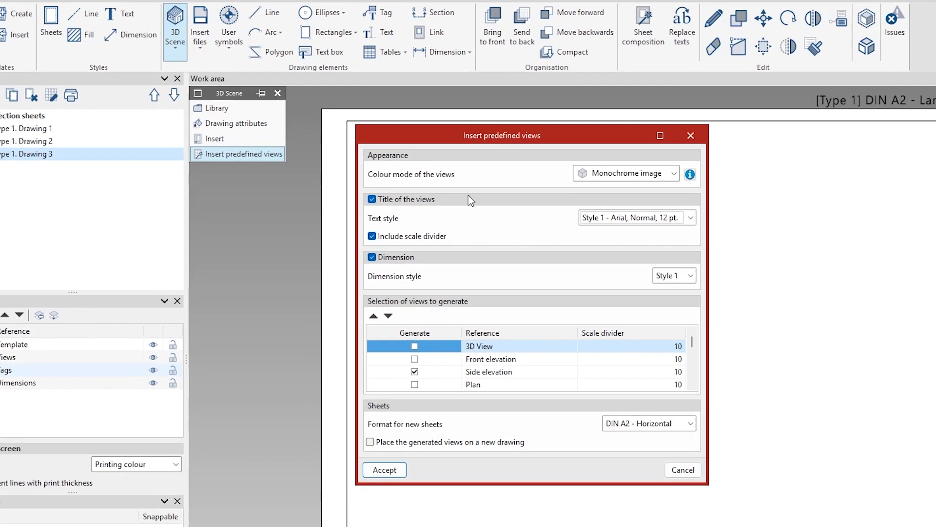
{"action": "left_click", "coordinate": [629, 173]}
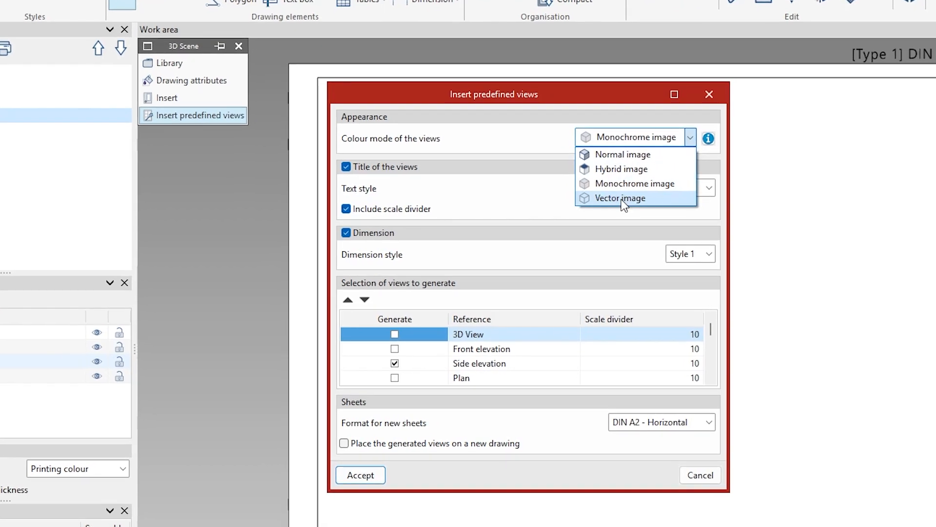
{"action": "left_click", "coordinate": [623, 198]}
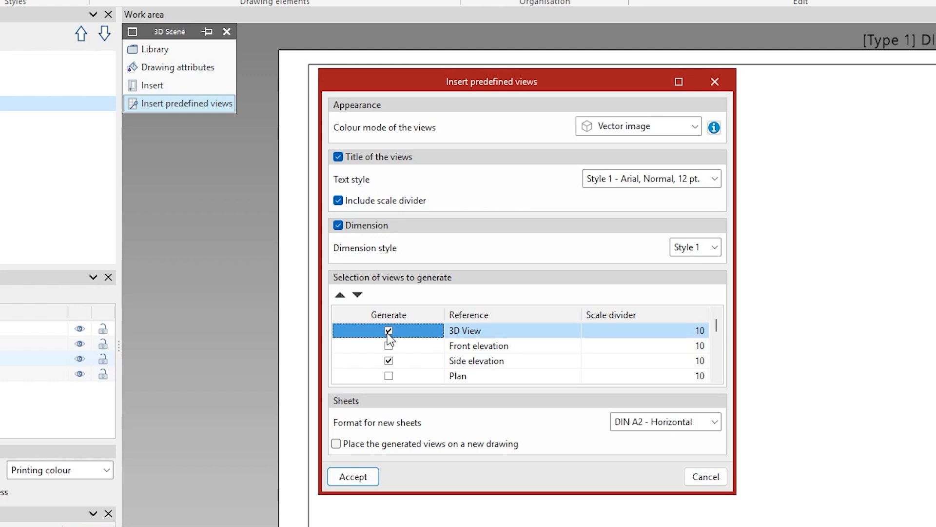
{"action": "left_click", "coordinate": [388, 346]}
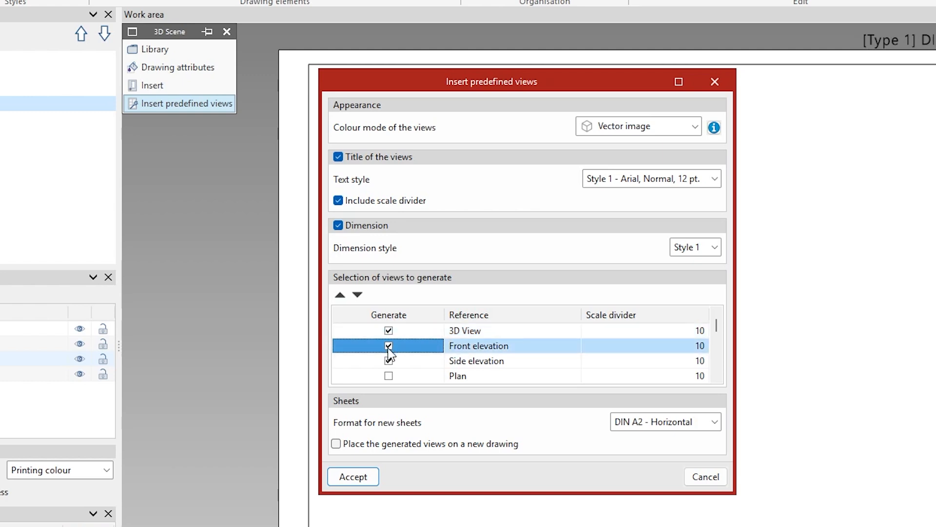
{"action": "left_click", "coordinate": [389, 376]}
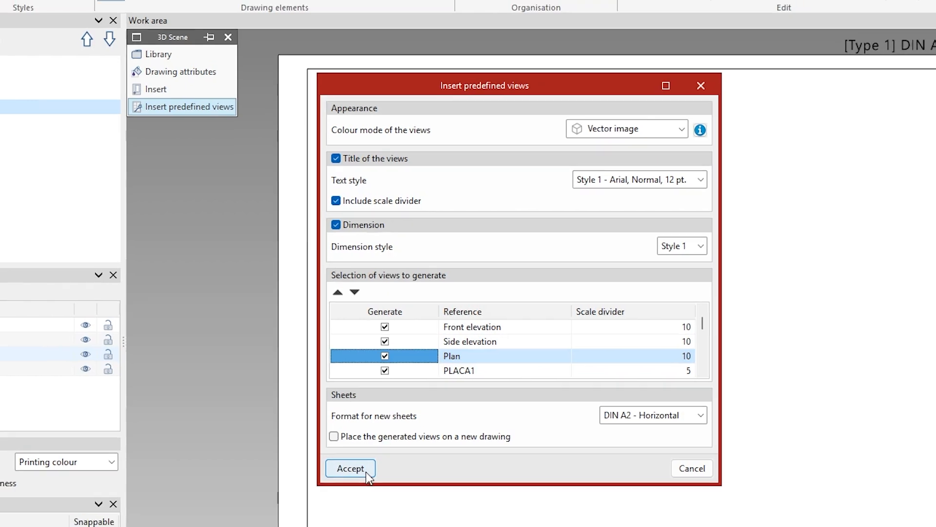
{"action": "left_click", "coordinate": [365, 477]}
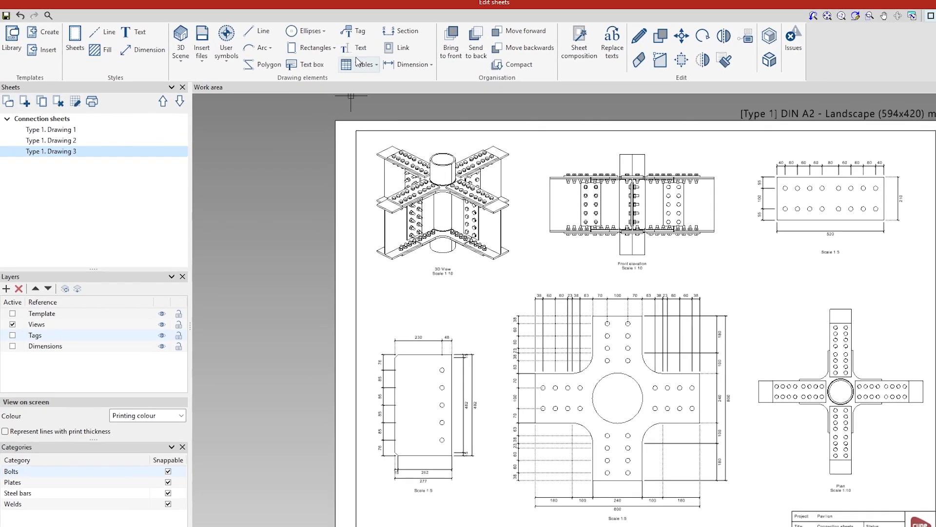
- Tag the bolts in the front elevation, placing the label above the view
{"action": "left_click", "coordinate": [371, 32]}
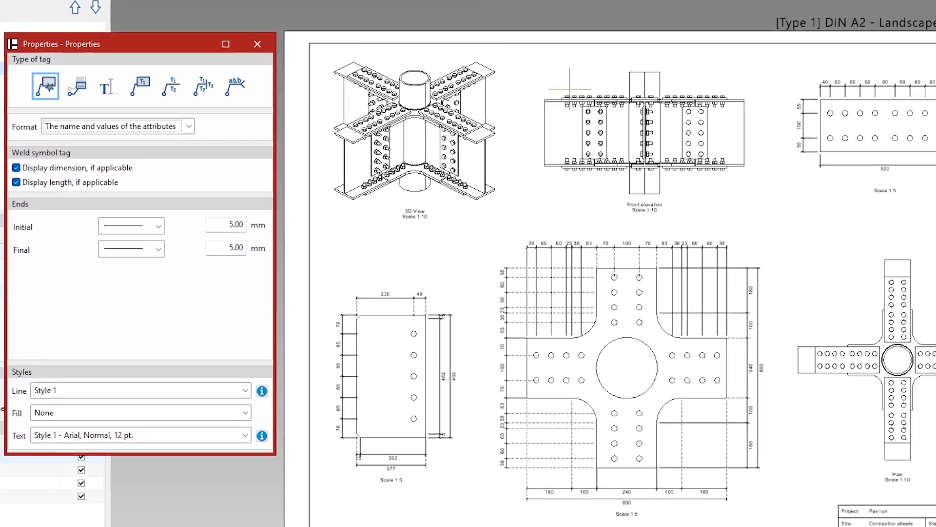
{"action": "left_click", "coordinate": [577, 96]}
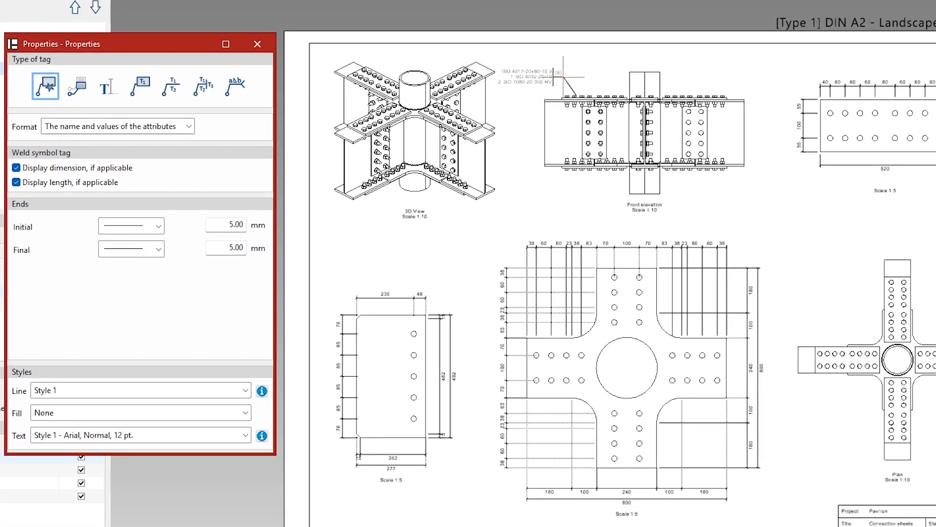
{"action": "left_click", "coordinate": [561, 76]}
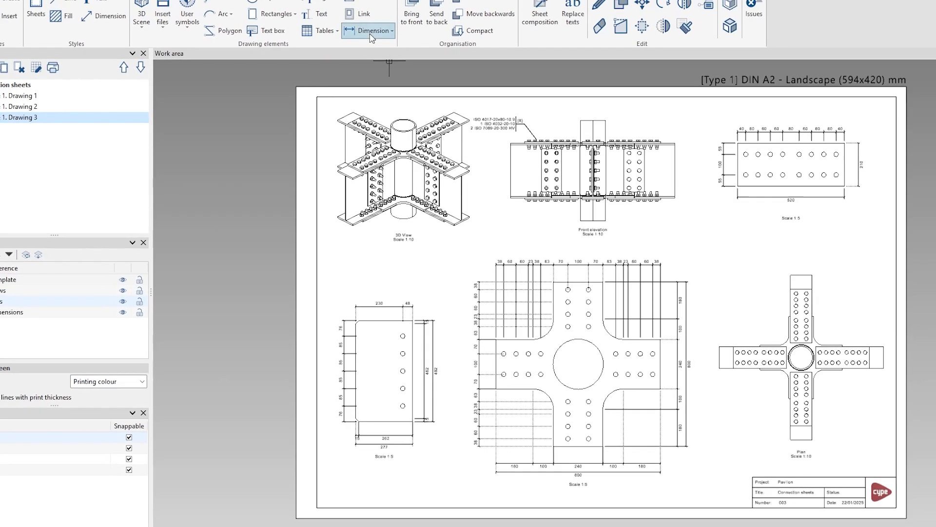
{"action": "left_click", "coordinate": [372, 34]}
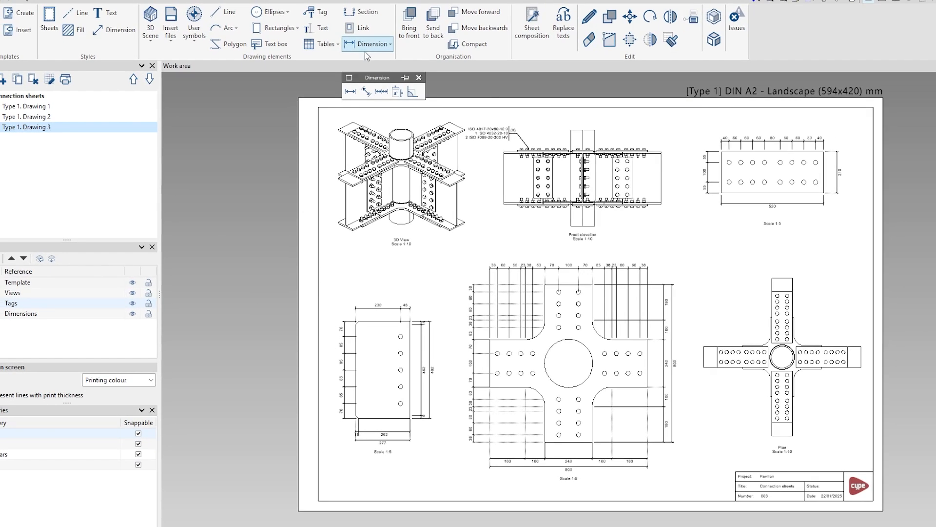
{"action": "left_click", "coordinate": [348, 78]}
{"action": "left_click_drag", "start_coordinate": [365, 75], "coordinate": [221, 116]}
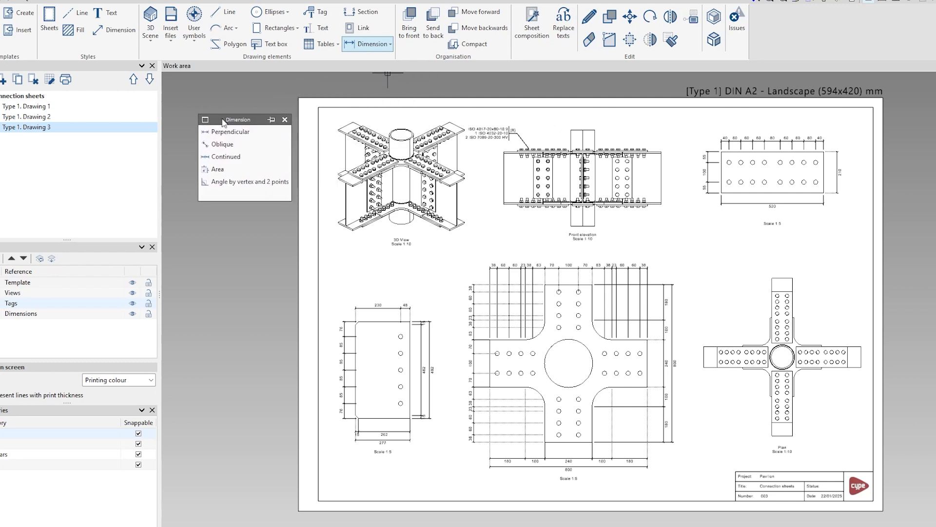
{"action": "left_click", "coordinate": [285, 120]}
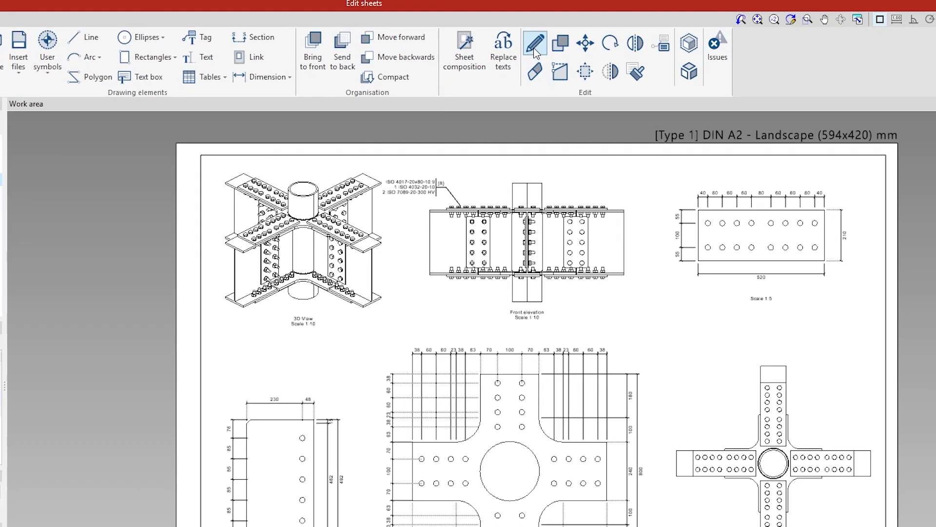
- Open the properties of the 3D View scene on Type 1. Drawing 3 to inspect its display mode, then close them
{"action": "left_click", "coordinate": [534, 48]}
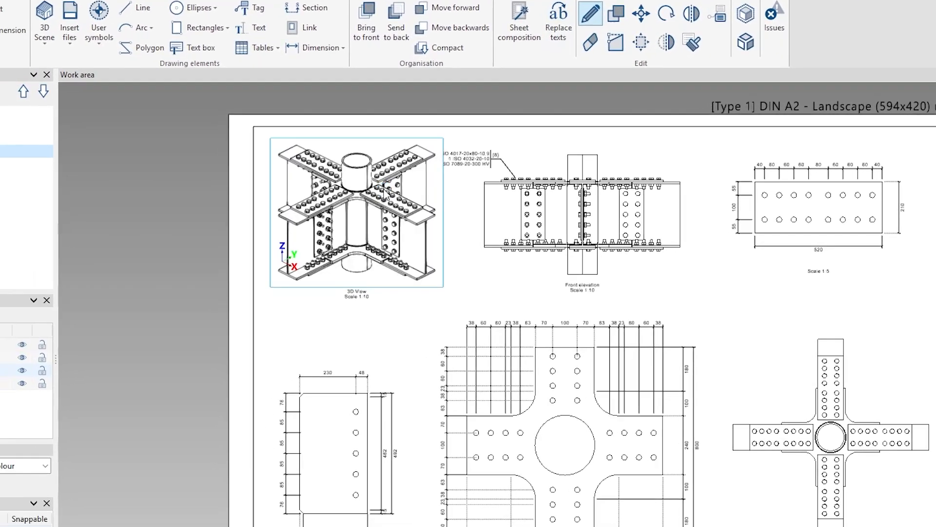
{"action": "left_click", "coordinate": [256, 251]}
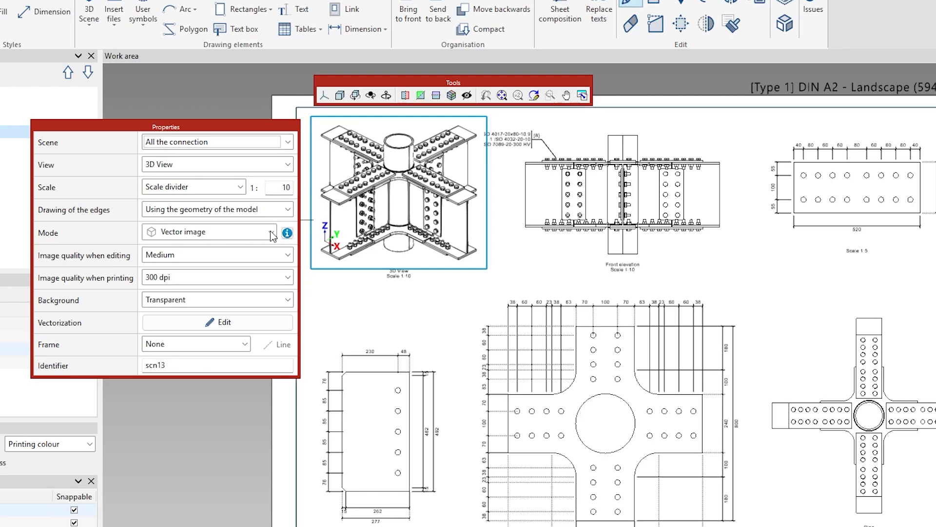
{"action": "left_click", "coordinate": [271, 232]}
{"action": "left_click", "coordinate": [271, 233]}
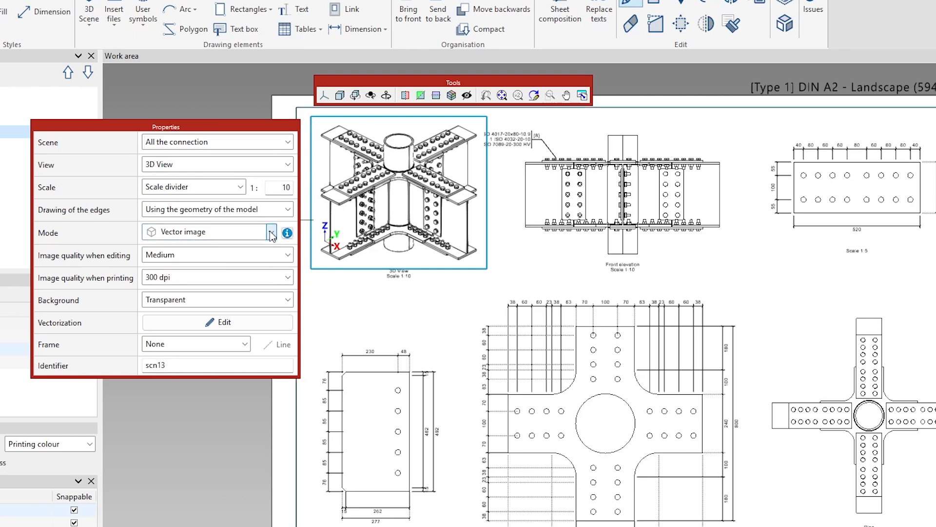
{"action": "left_click", "coordinate": [349, 282]}
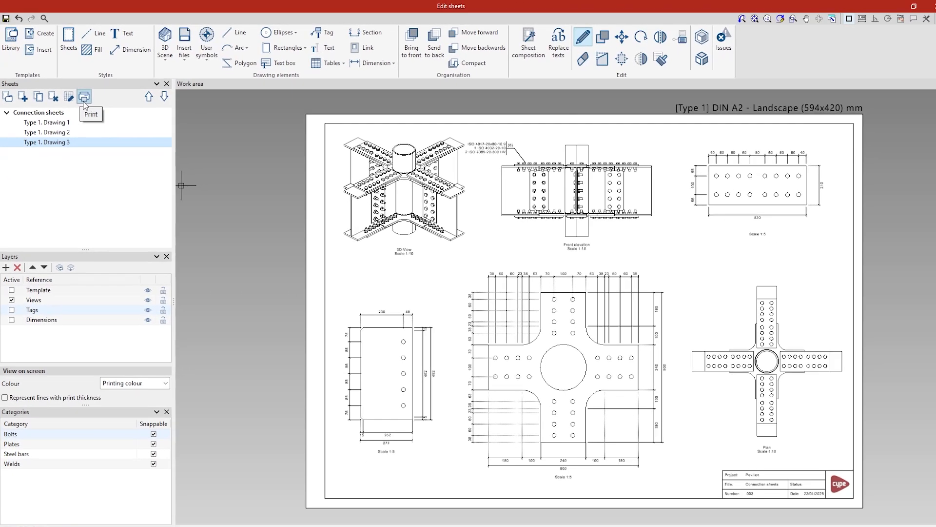
- Print sheet Type 1. Drawing 3 to a PDF file with all sheets in one file, then save the sheets
{"action": "left_click", "coordinate": [109, 126]}
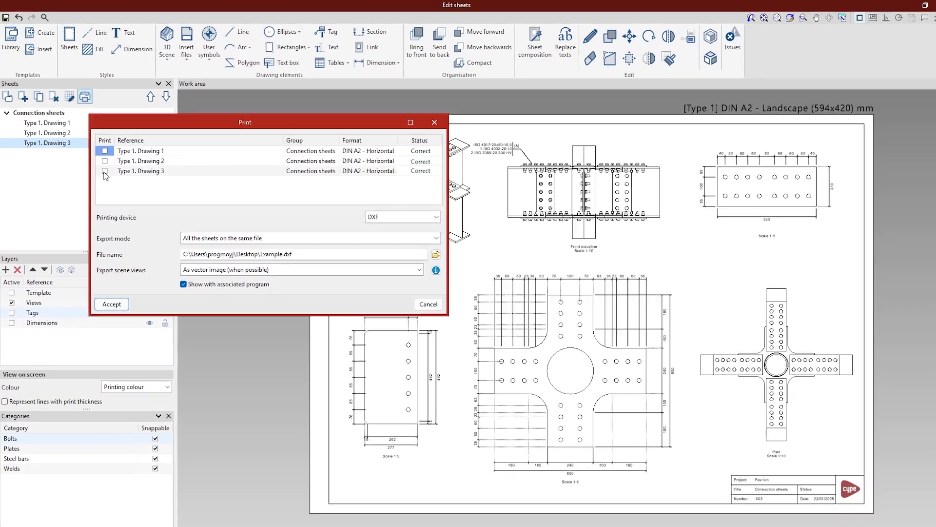
{"action": "left_click", "coordinate": [102, 167]}
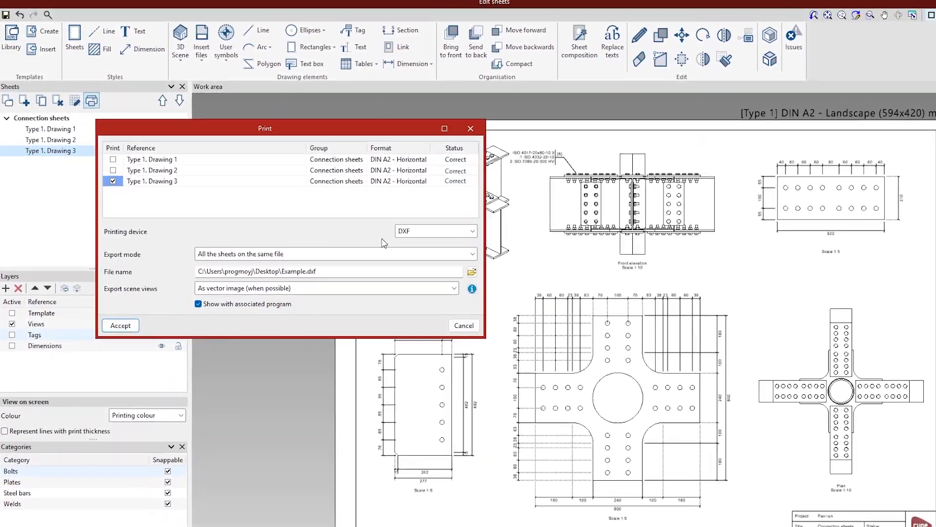
{"action": "left_click", "coordinate": [396, 220]}
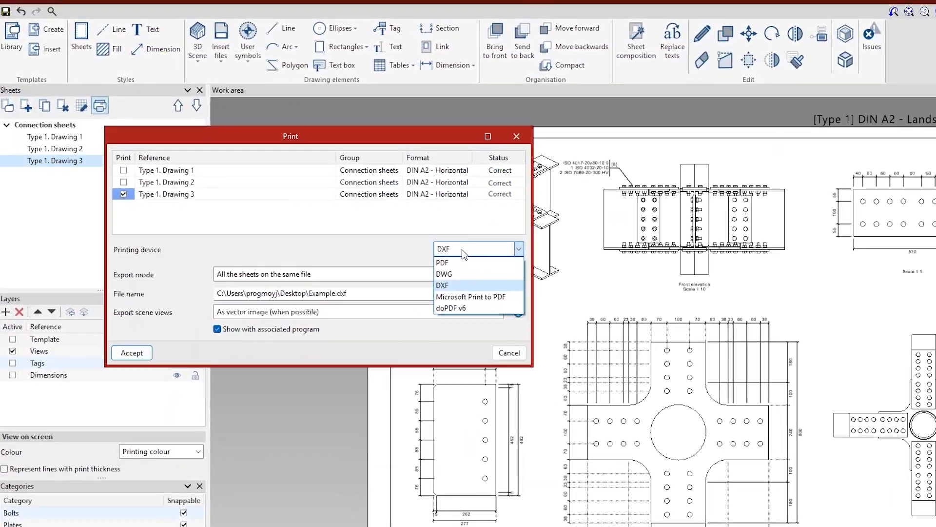
{"action": "left_click", "coordinate": [472, 267]}
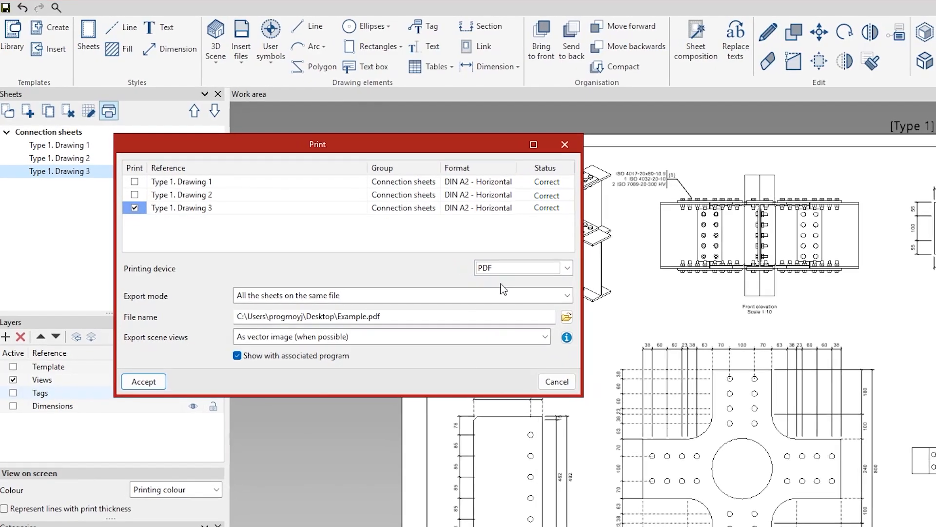
{"action": "left_click", "coordinate": [143, 381]}
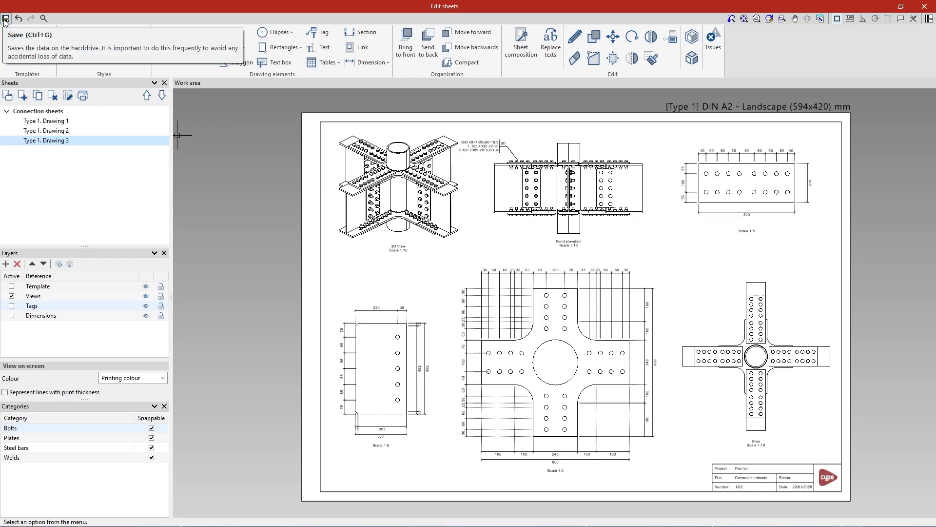
{"action": "left_click", "coordinate": [5, 20]}
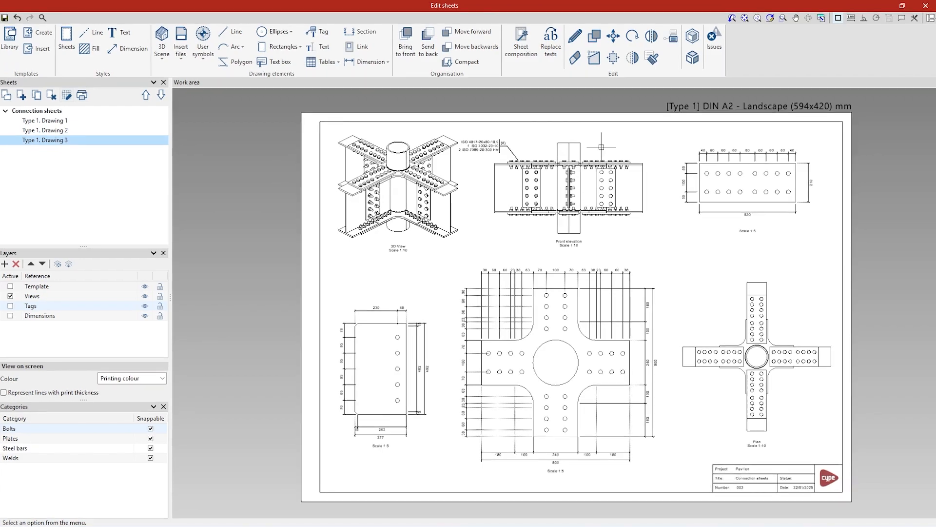